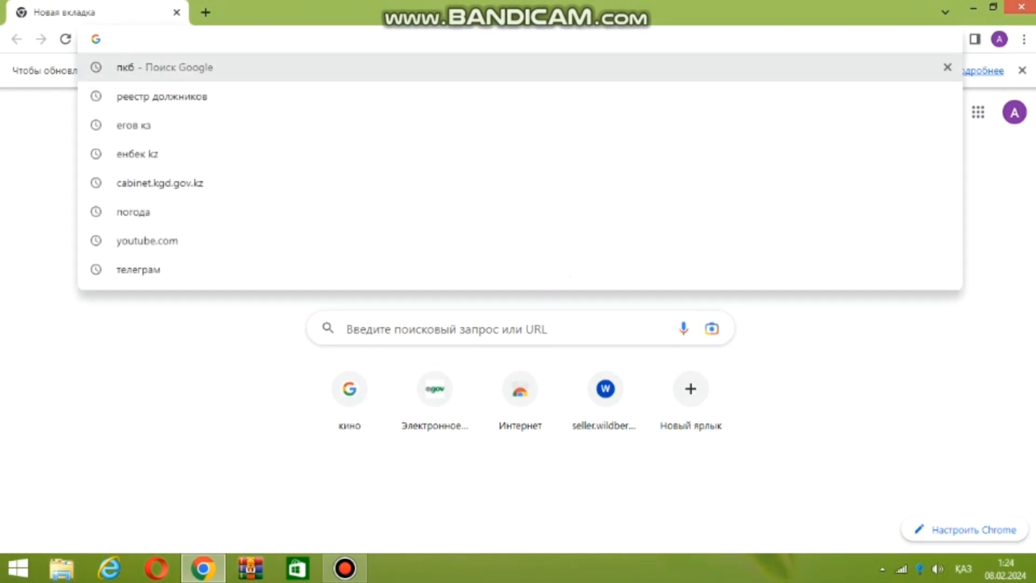
- Search Google for 'пкб' and go to the Первое Кредитное Бюро (1cb.kz) result
click(324, 67)
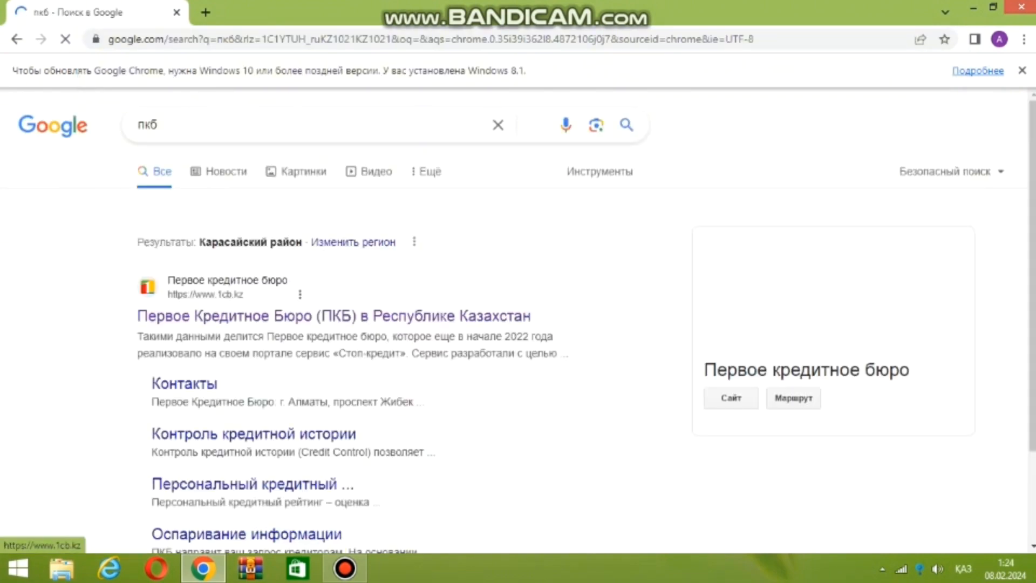
scroll(518, 321, down, 1)
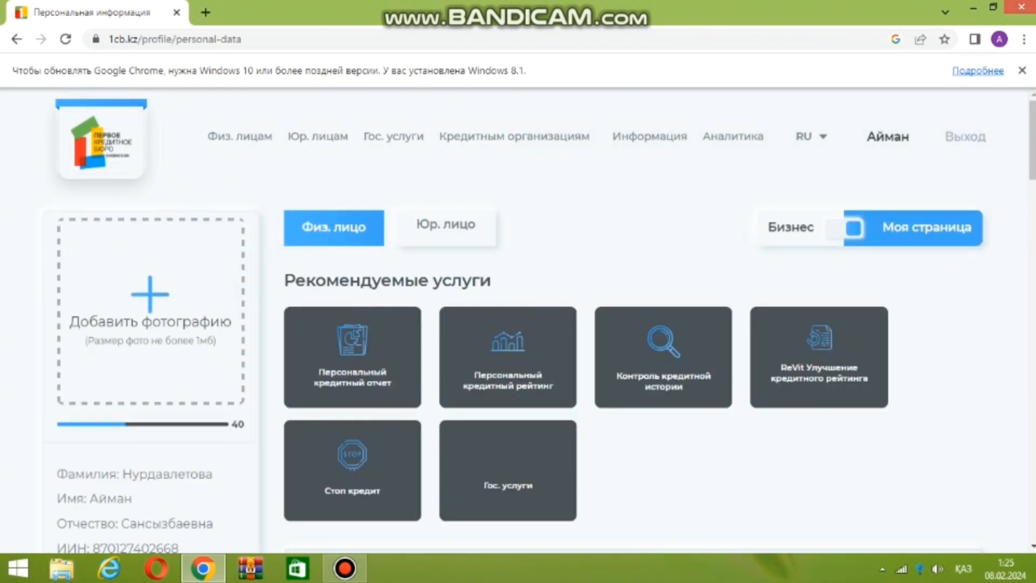
- Choose Персональный кредитный отчет from the Физ. лицам top menu on 1cb.kz
mouse_move(515, 137)
scroll(515, 137, down, 1)
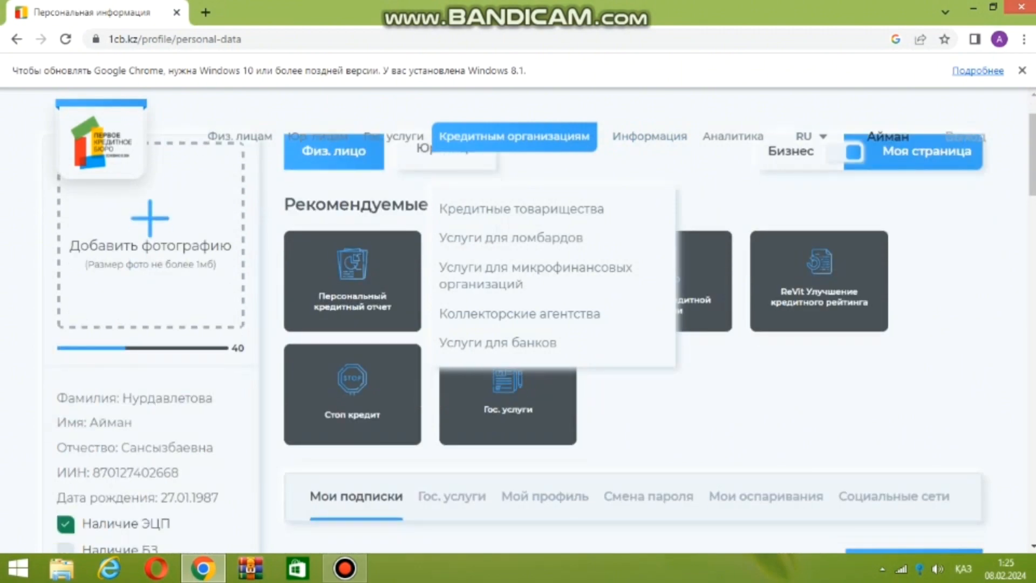
mouse_move(311, 127)
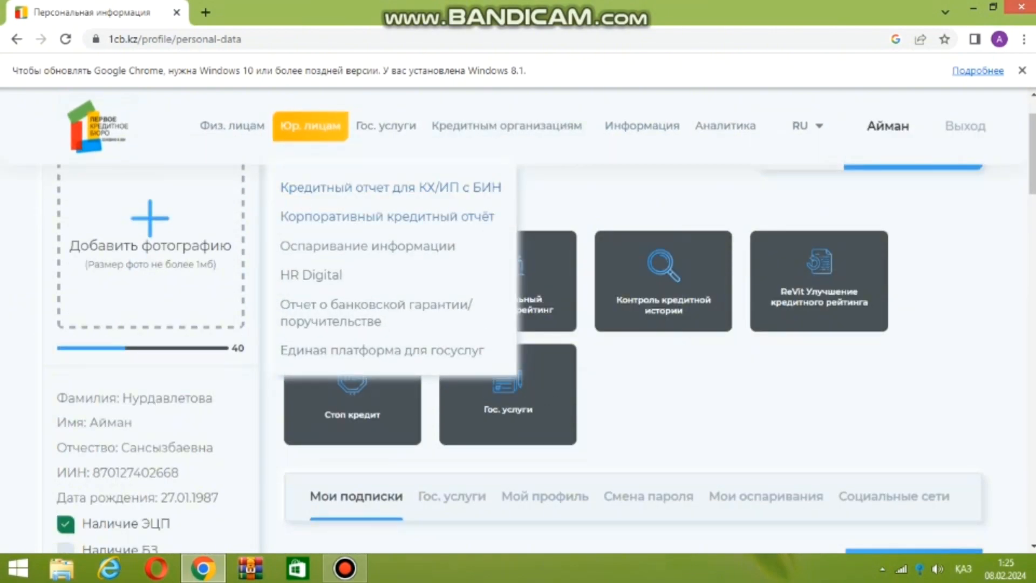
mouse_move(232, 127)
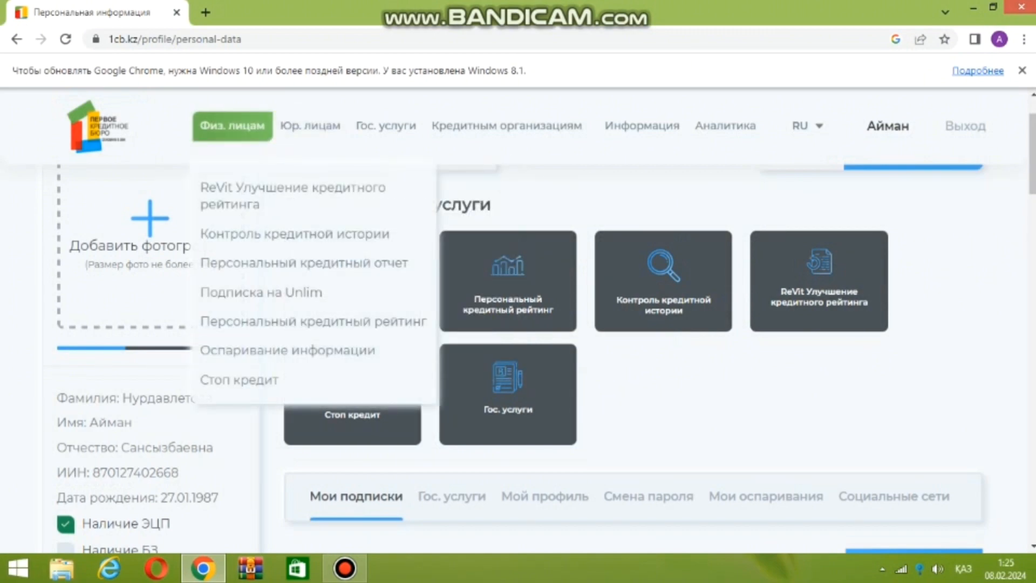
click(310, 263)
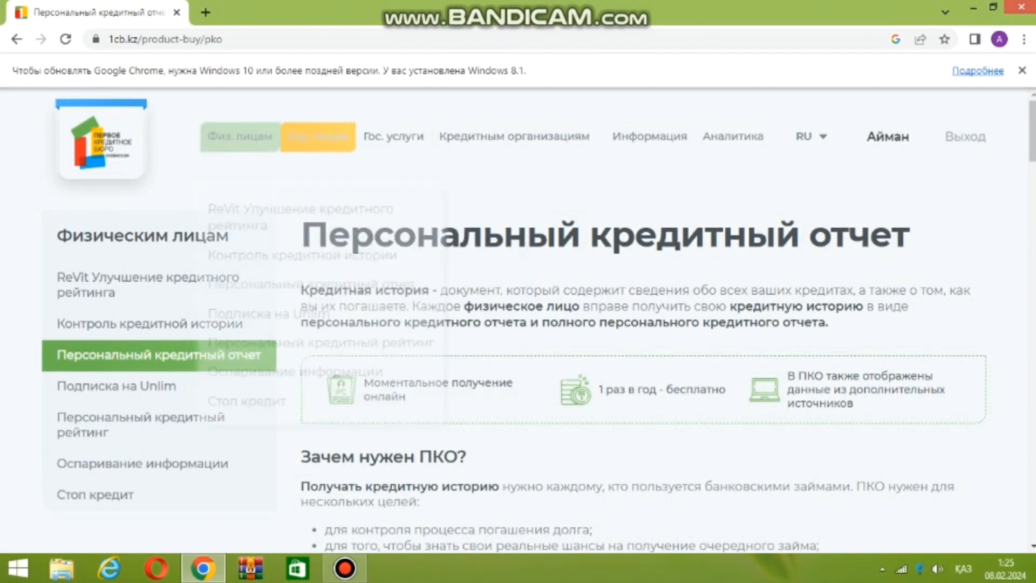
- Scroll to the ПКО price section and go to Мои отчёты, showing the 2023 and 2019 reports
scroll(667, 324, down, 3)
scroll(667, 323, down, 6)
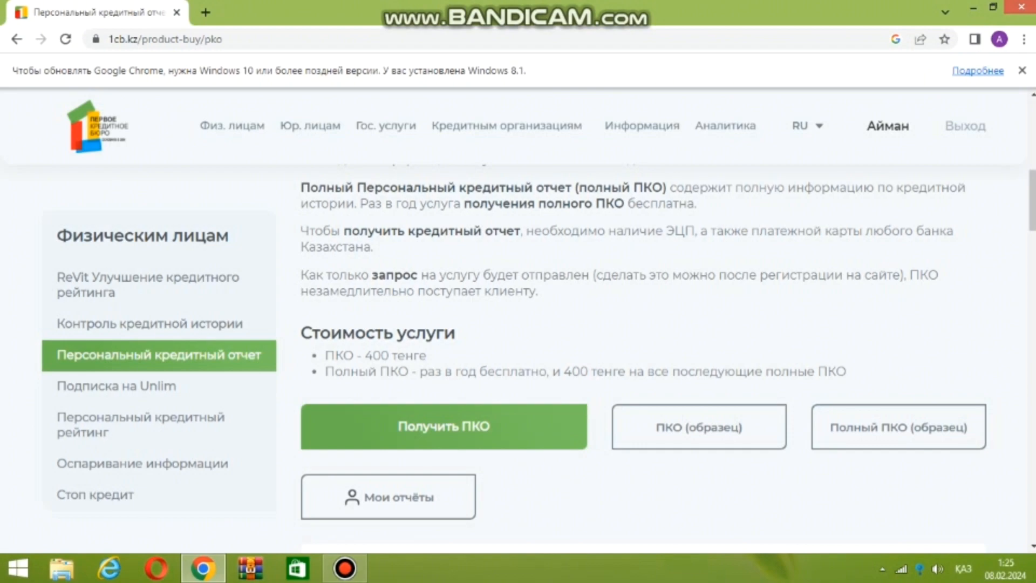
scroll(668, 323, down, 2)
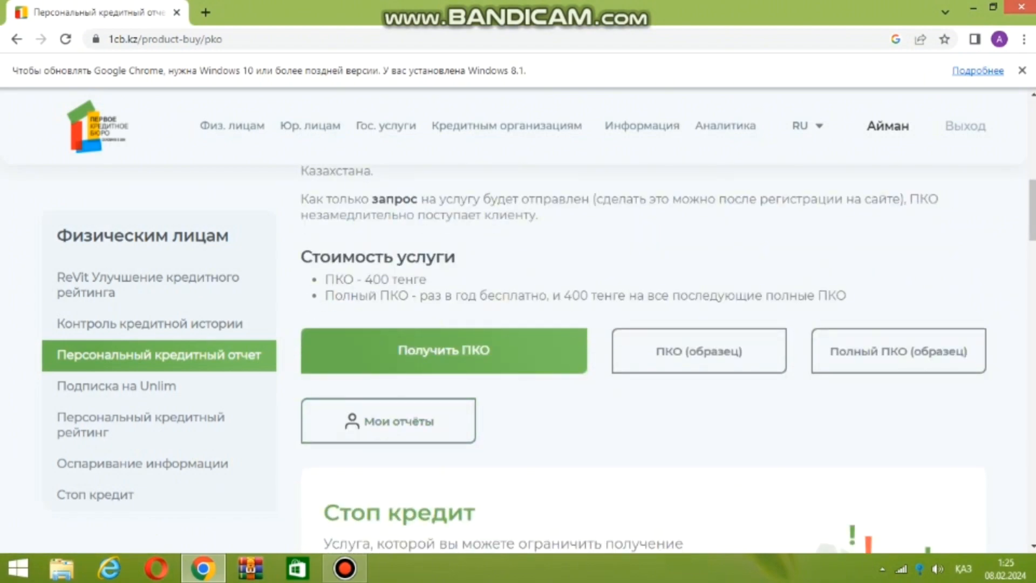
scroll(643, 359, down, 1)
scroll(389, 346, down, 1)
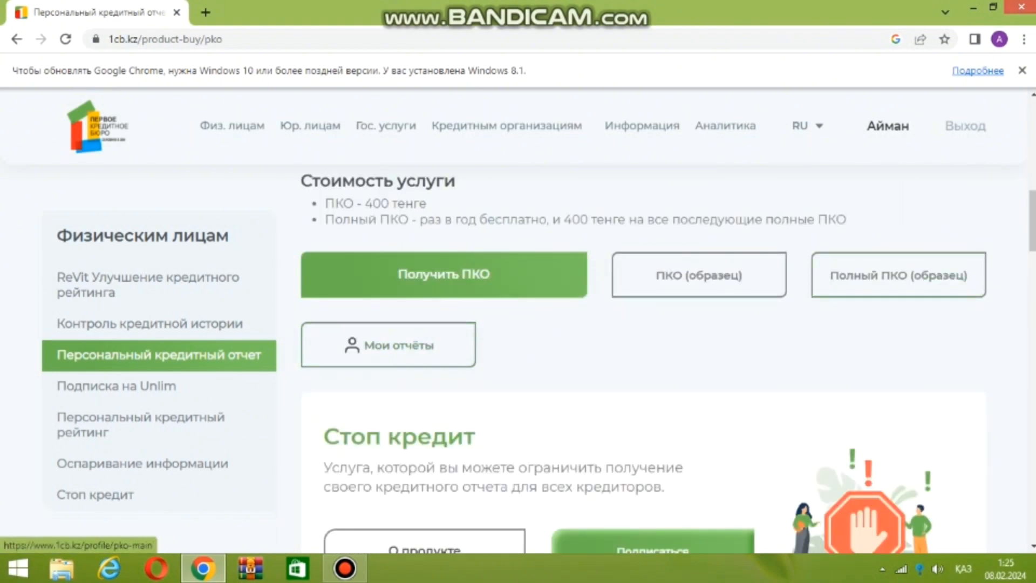
click(389, 345)
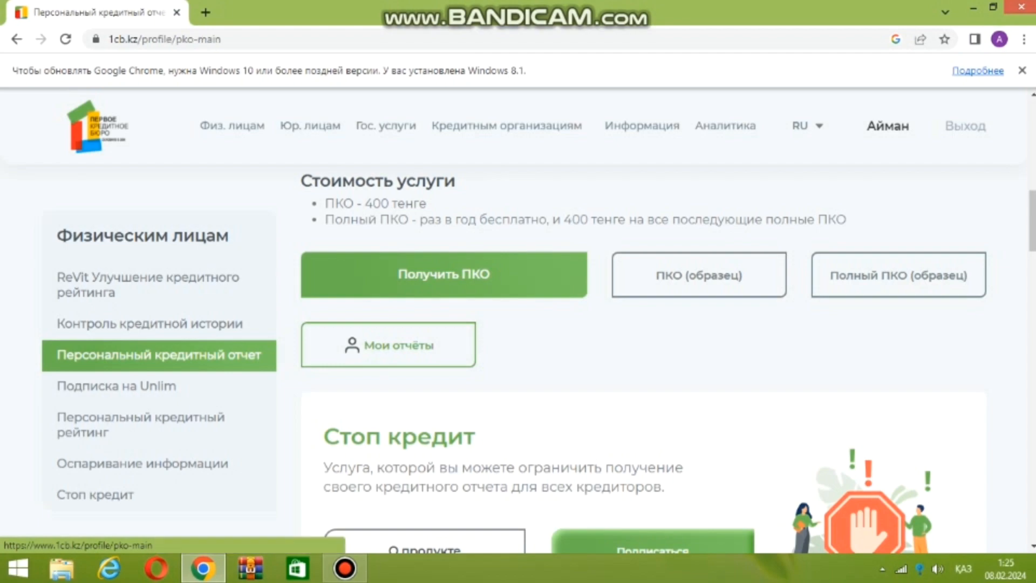
scroll(388, 345, down, 4)
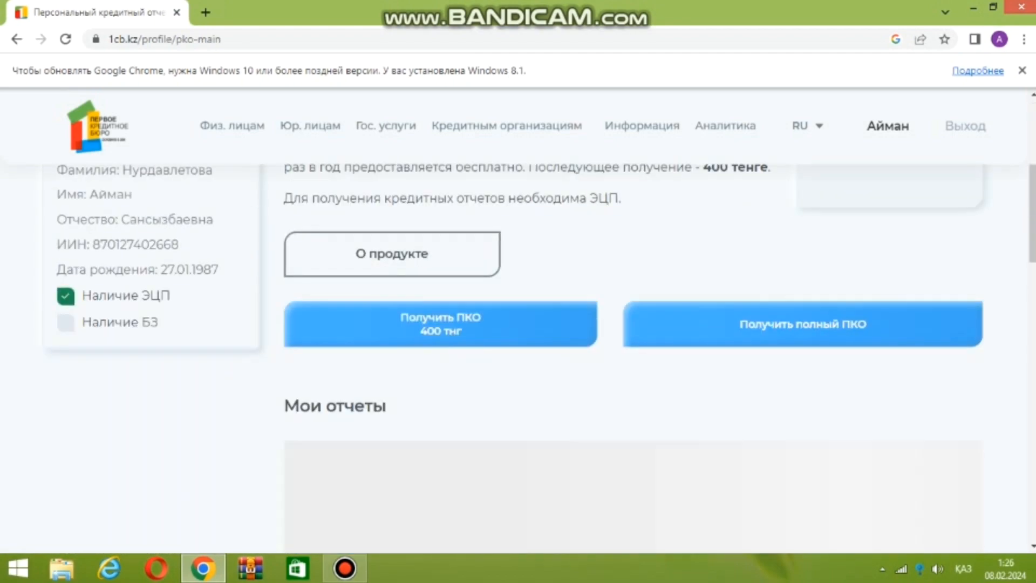
scroll(388, 345, up, 4)
scroll(631, 345, down, 7)
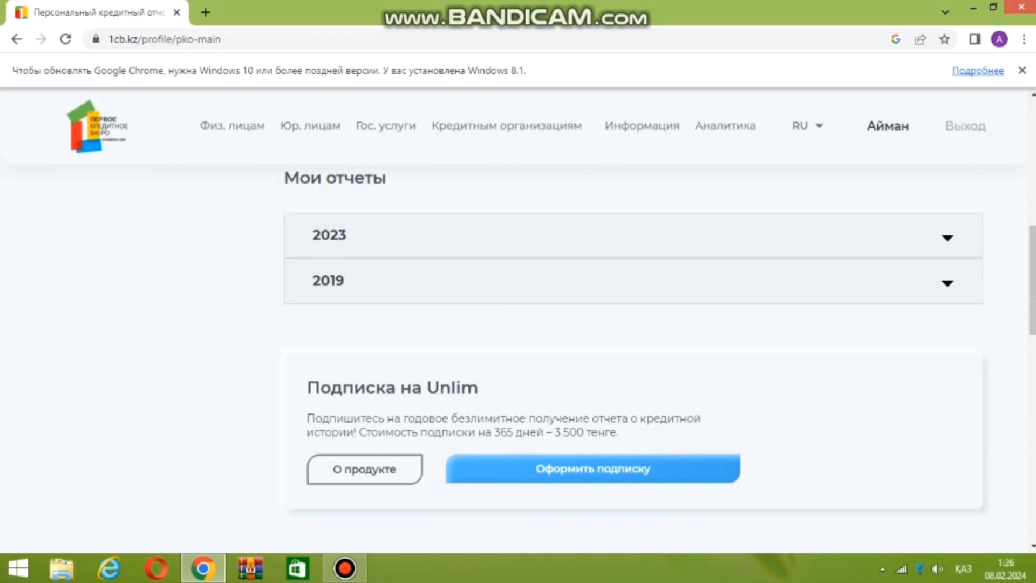
scroll(631, 345, up, 3)
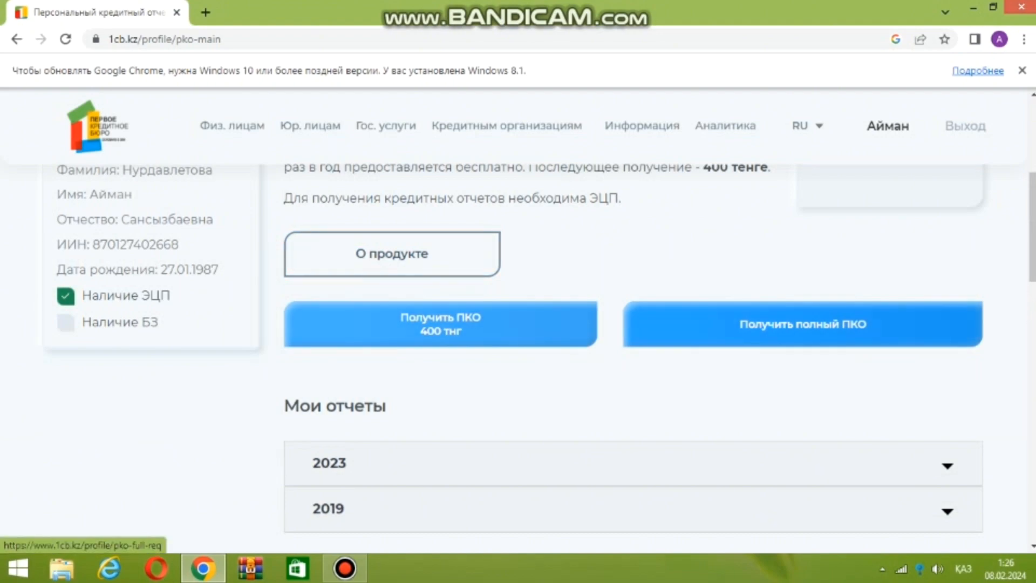
- Start a request for the full ПКО and scroll through the application
click(803, 323)
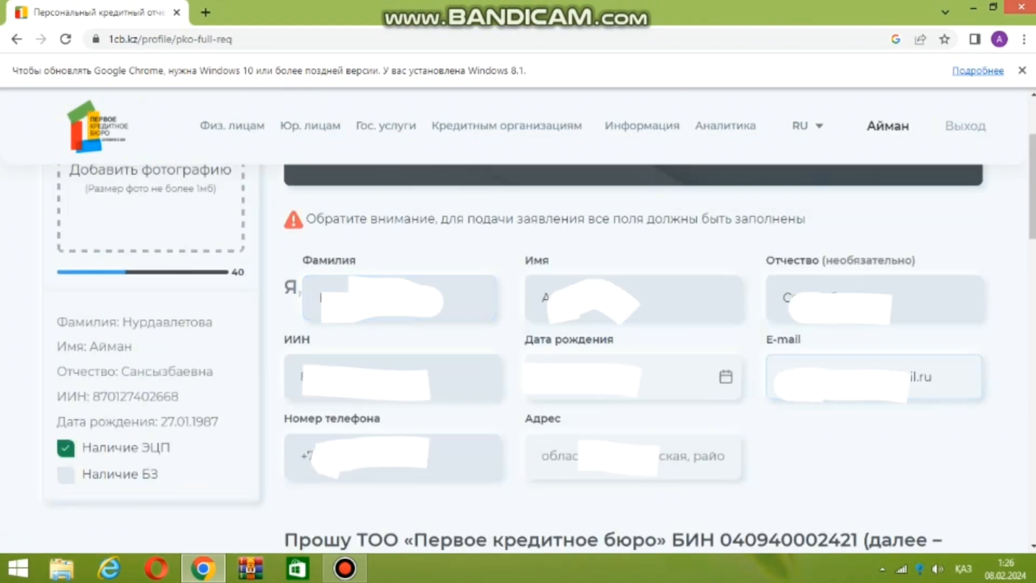
scroll(518, 356, down, 1)
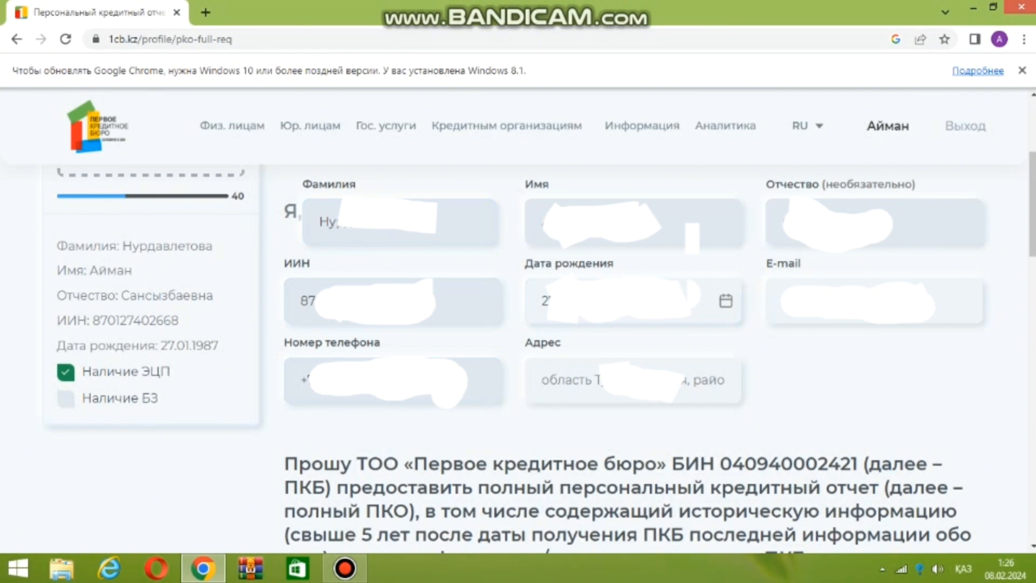
scroll(541, 351, down, 5)
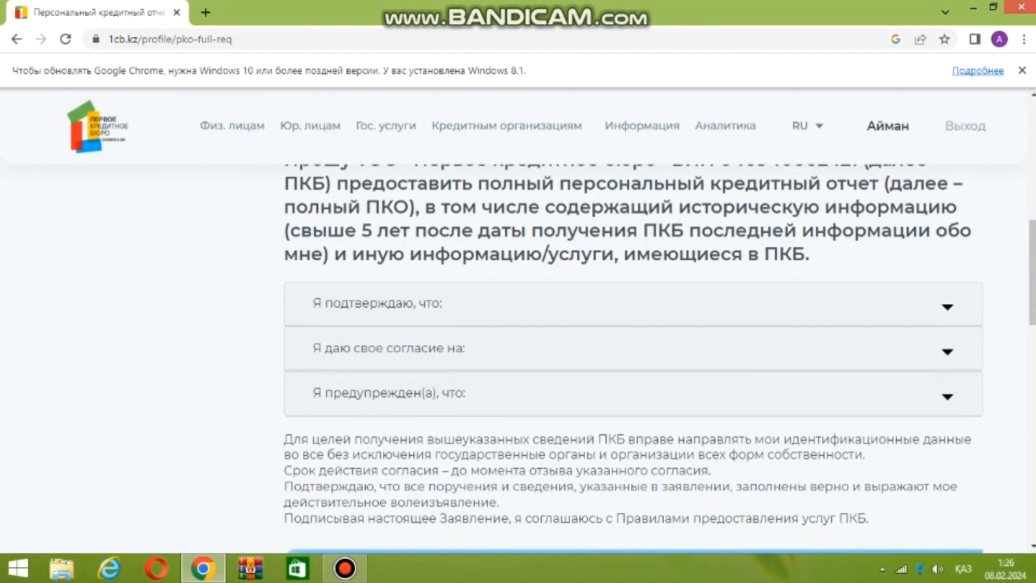
scroll(634, 358, down, 2)
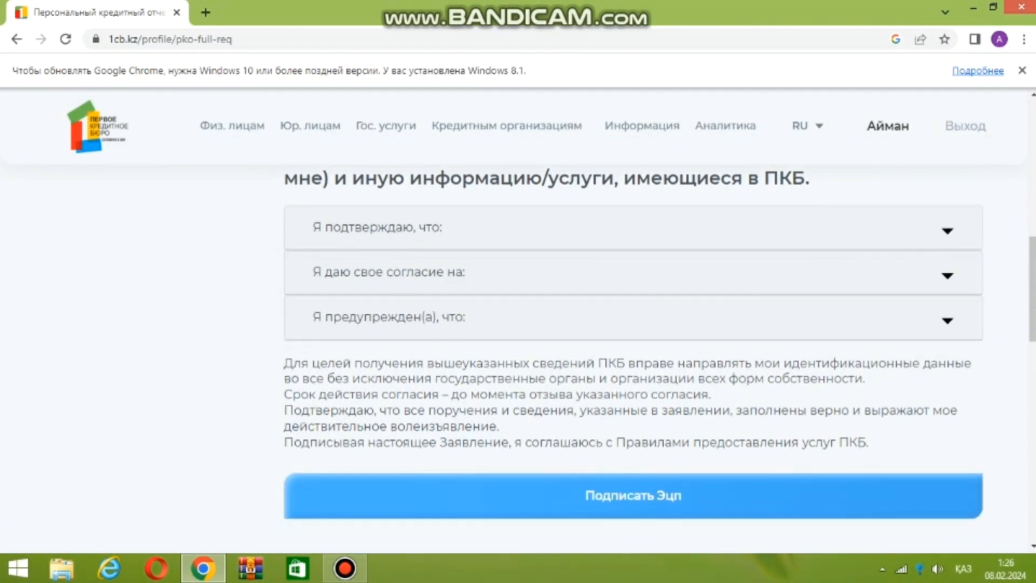
- Expand and collapse the 'Я подтверждаю, что:' statement, then scroll to the Подписать ЭЦП button
click(947, 231)
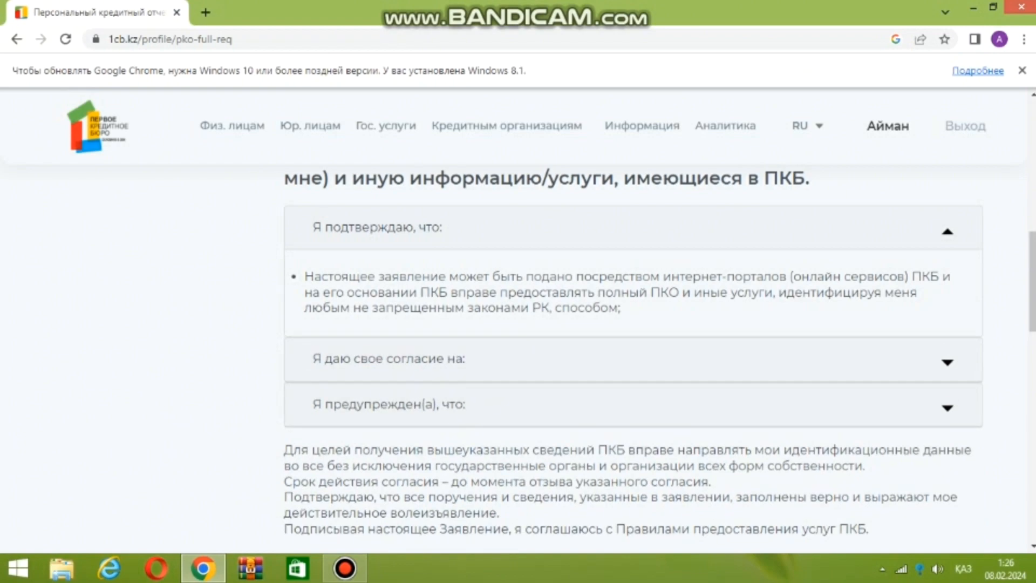
click(947, 231)
scroll(633, 358, down, 1)
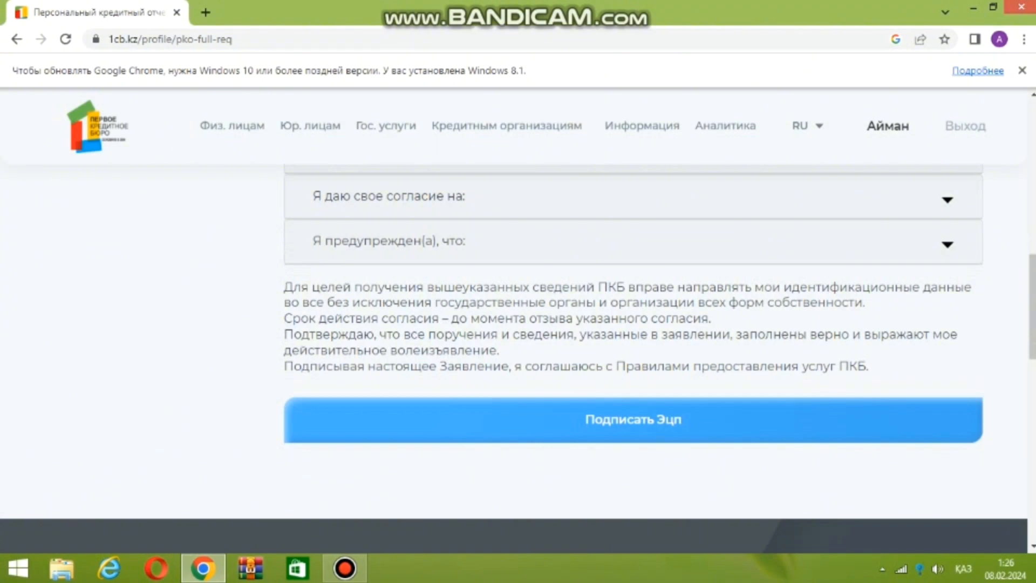
scroll(634, 358, down, 1)
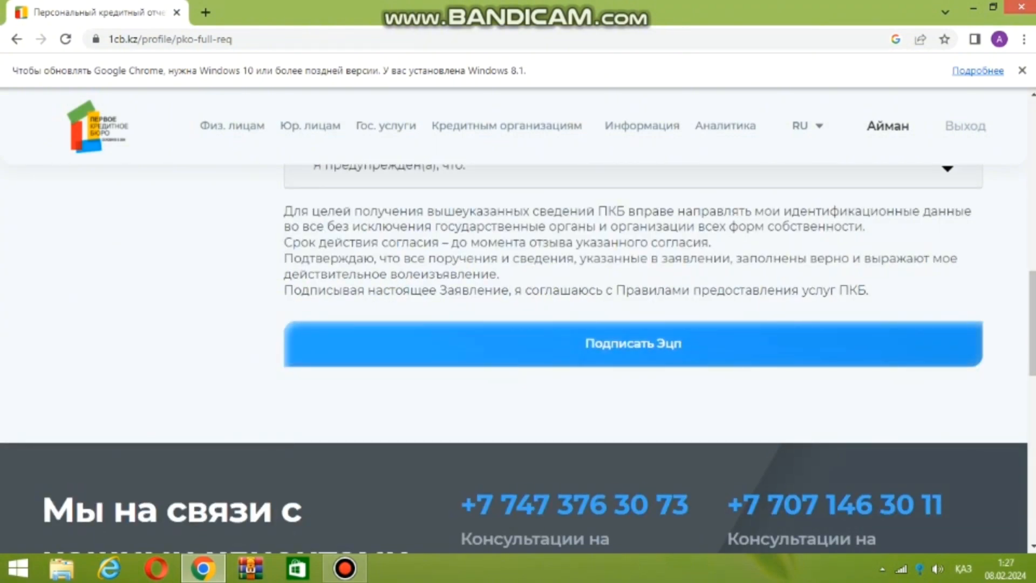
- Start EDS signing and select the RSA256 .p12 key file from the keys folder in NCALayer
click(634, 344)
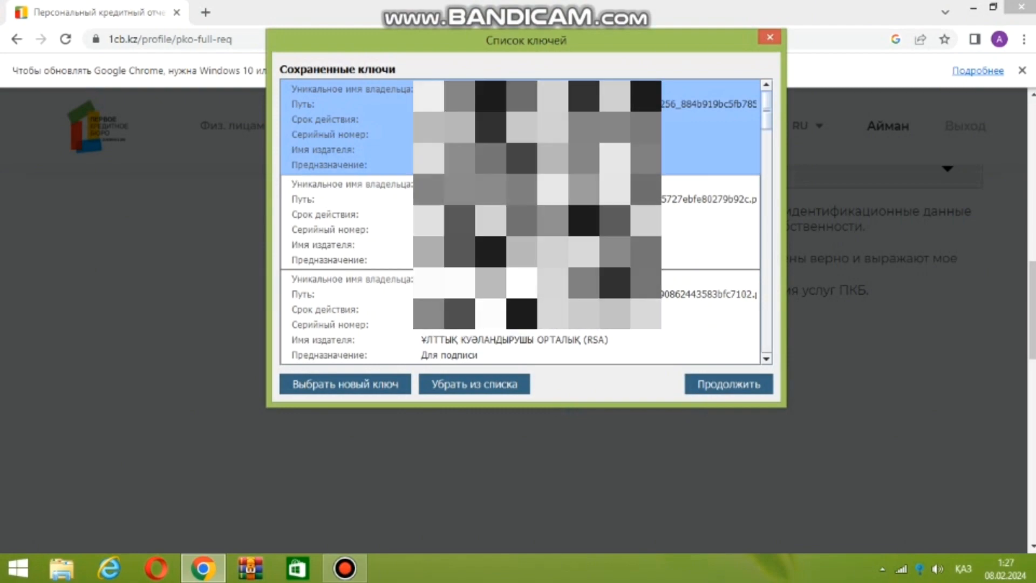
key(Return)
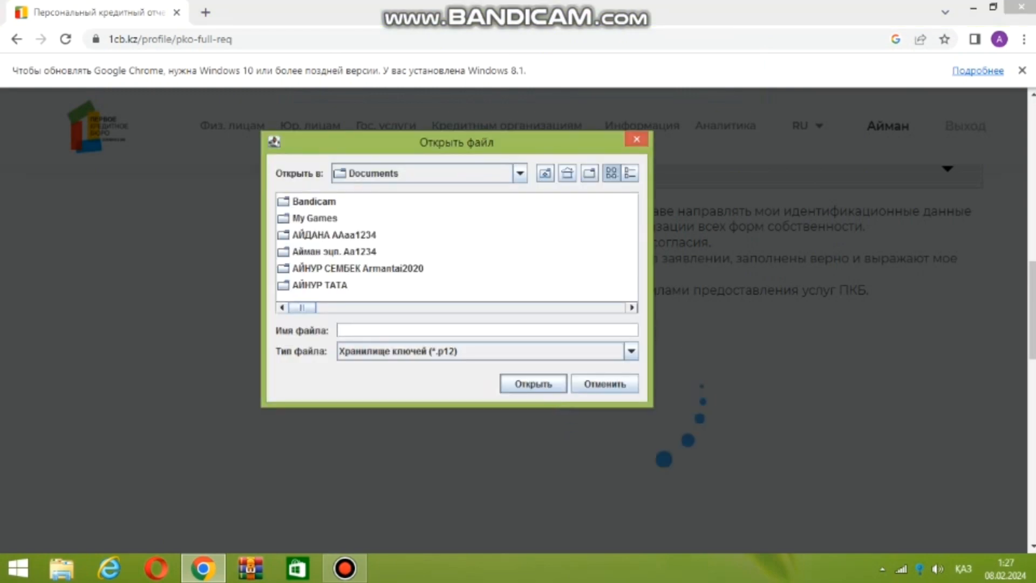
click(334, 252)
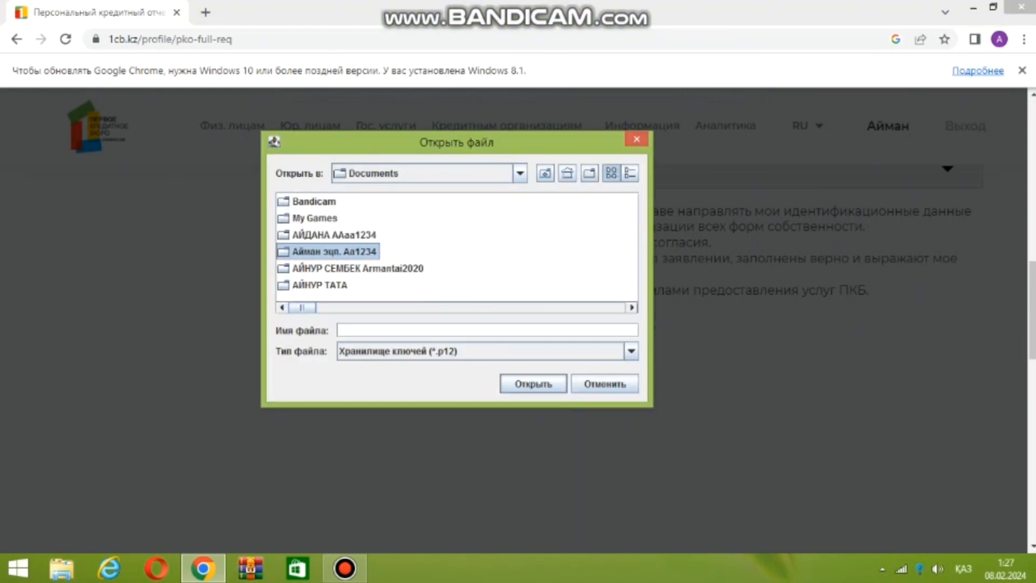
click(533, 383)
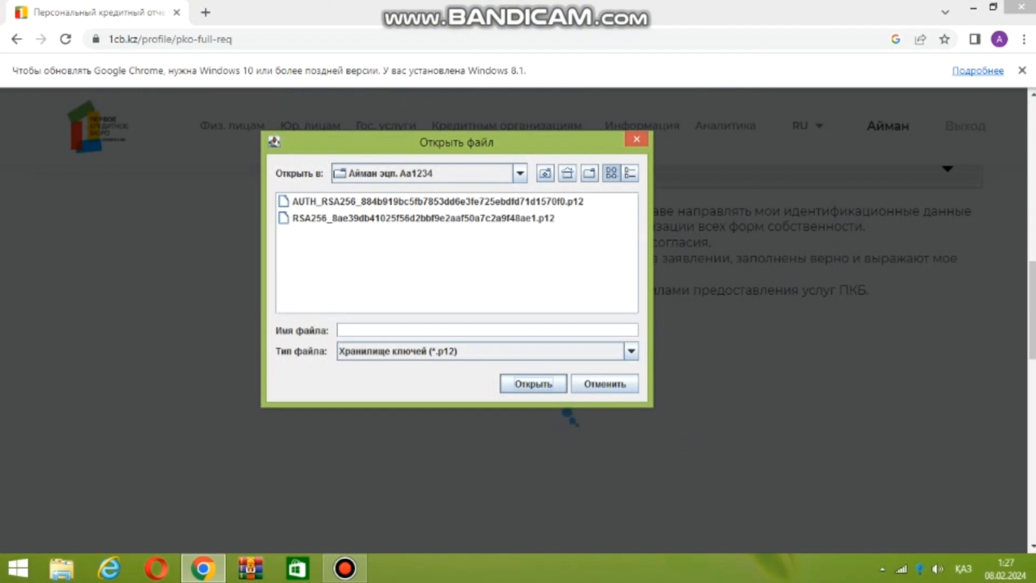
click(423, 218)
click(533, 384)
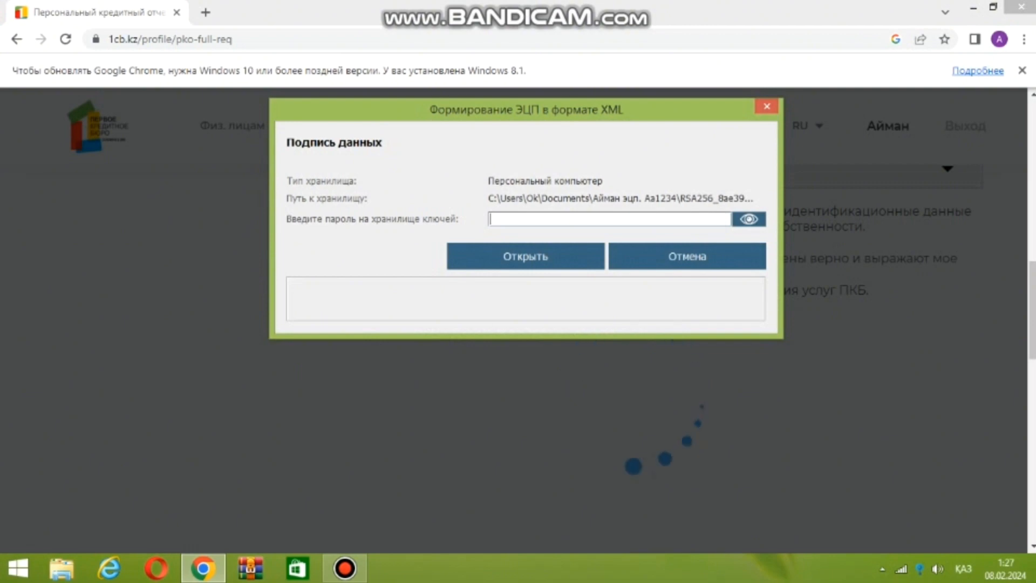
- Enter the key store password in English and sign the full ПКО application
key(alt+shift)
key(alt+shift)
key(Caps_Lock)
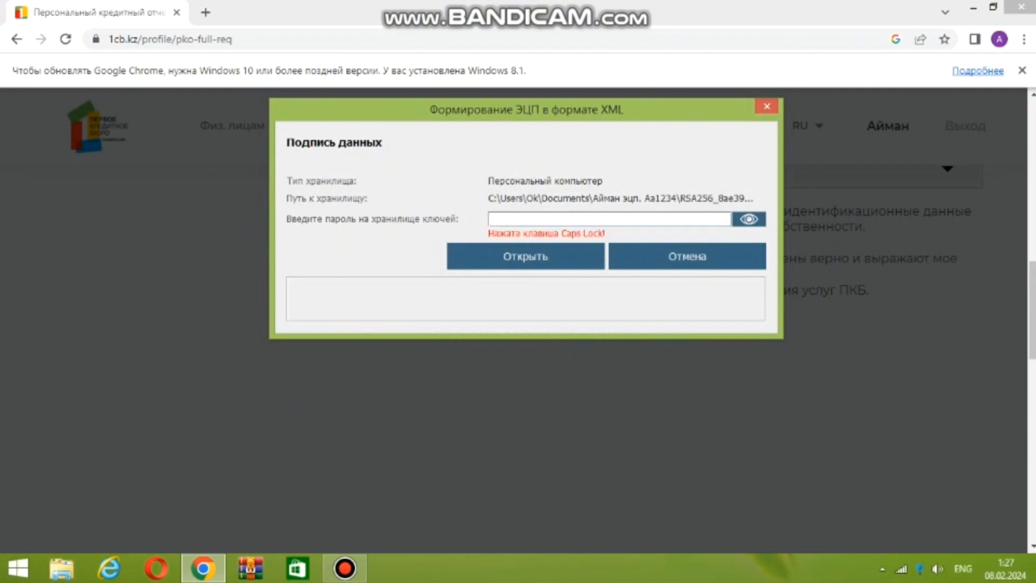
key(Caps_Lock)
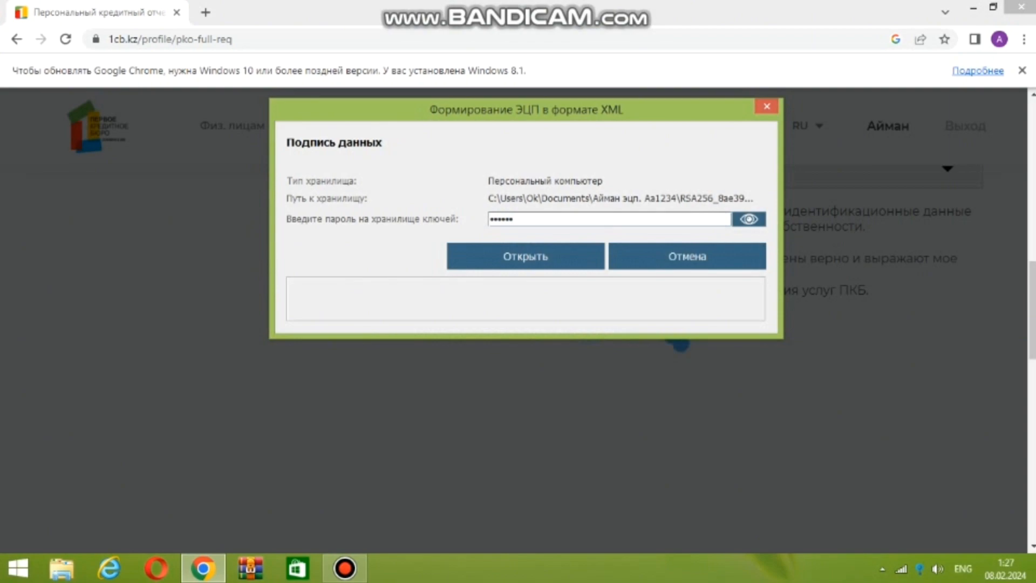
key(Tab)
key(Return)
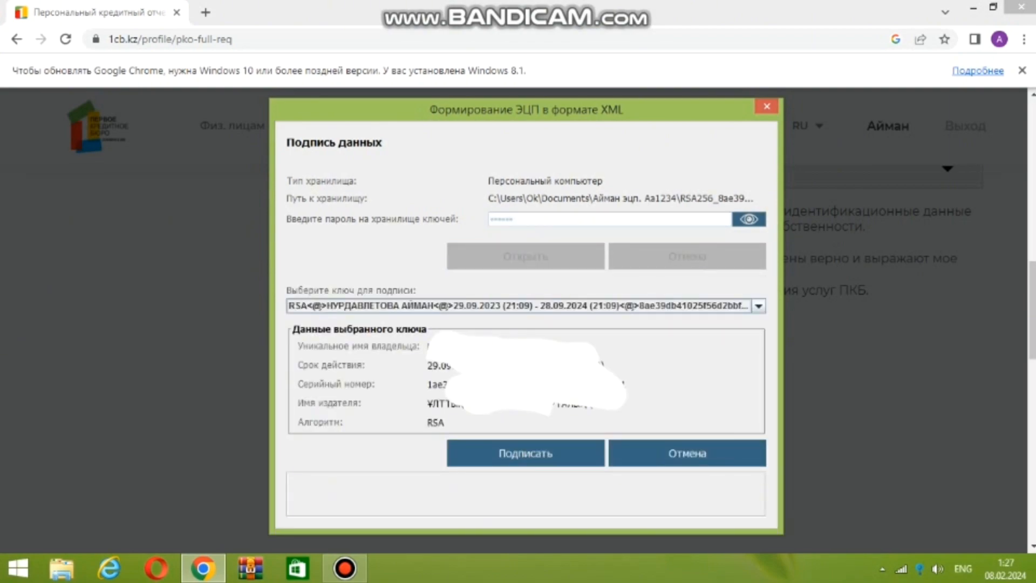
key(Return)
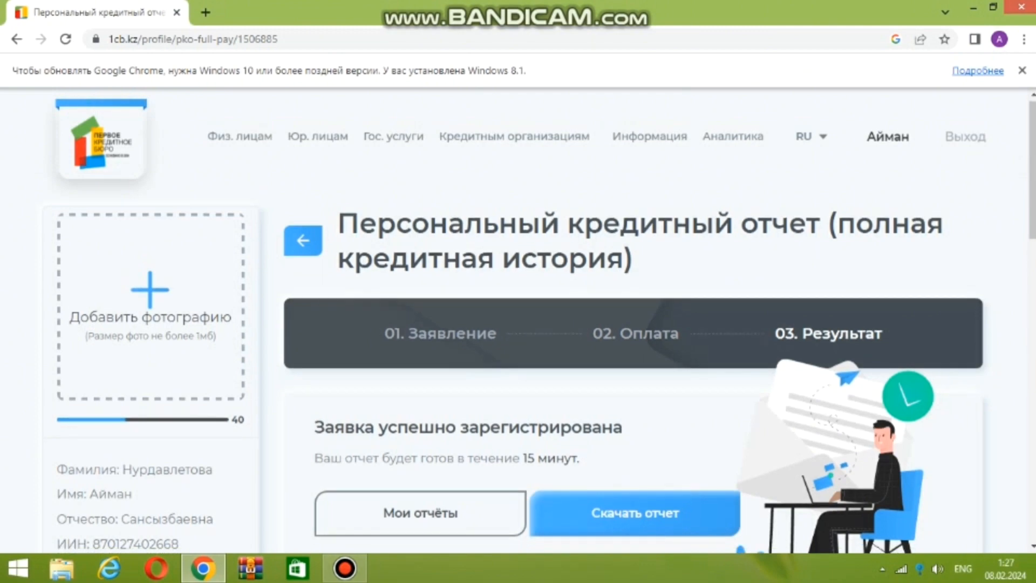
- Retry Скачать отчет until the 41-page report dated 08.02.2024 opens in a new tab
scroll(631, 351, down, 3)
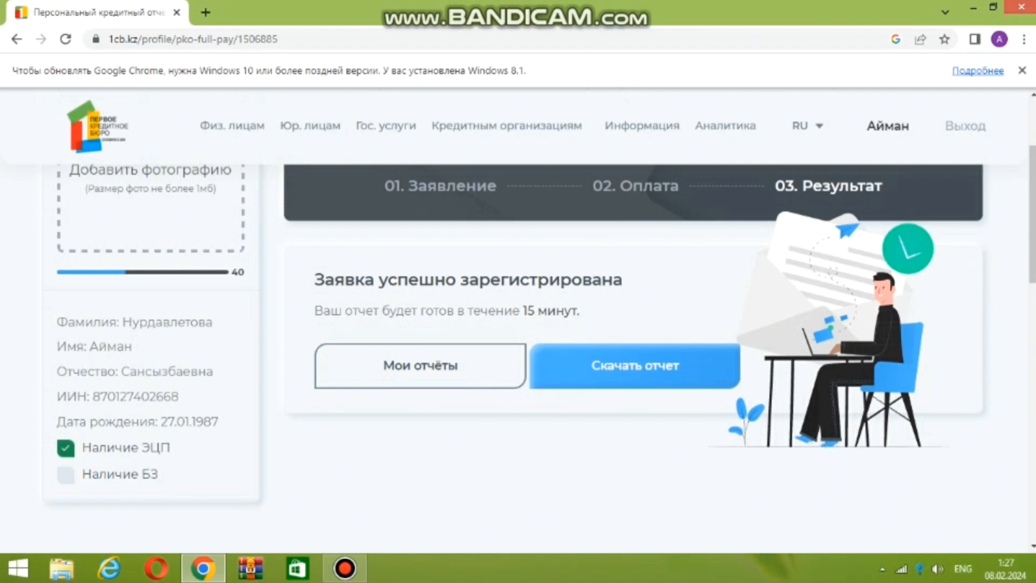
scroll(631, 324, down, 2)
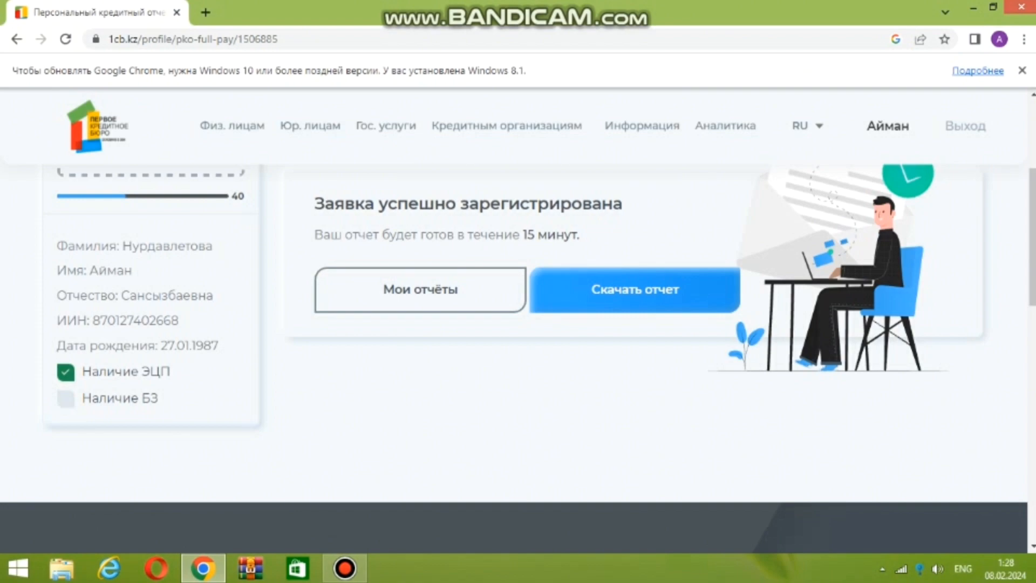
click(634, 290)
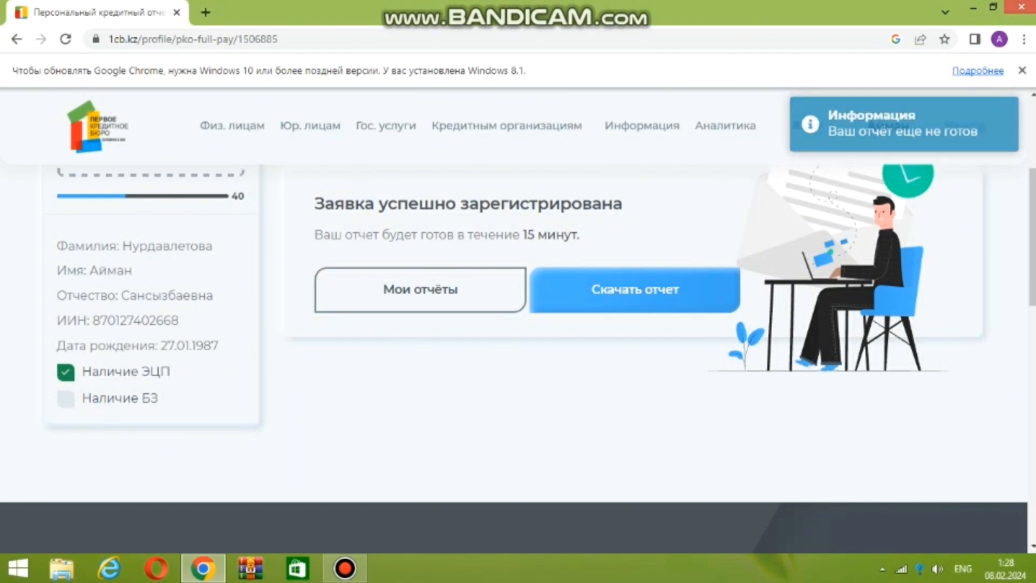
click(635, 290)
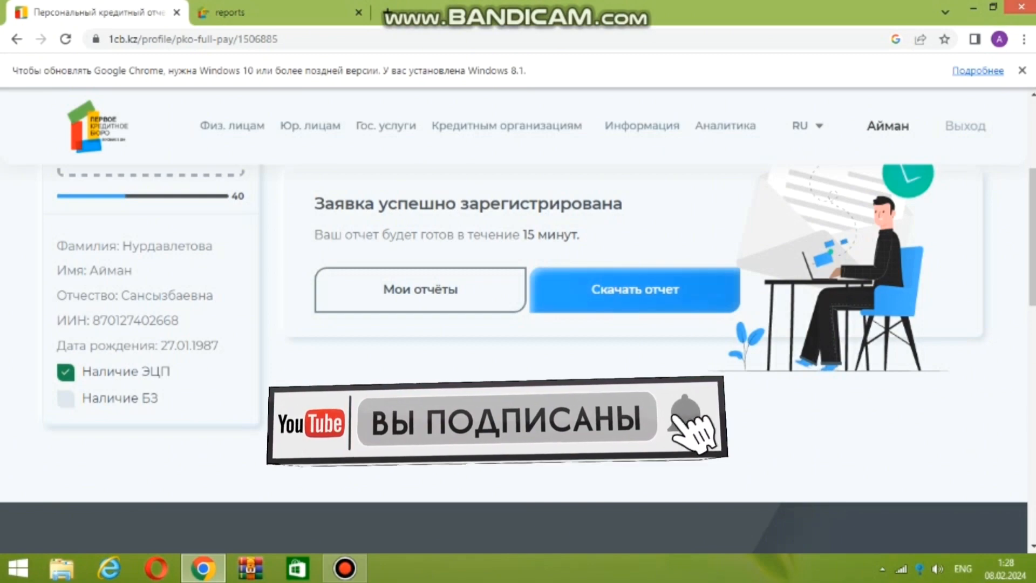
click(634, 290)
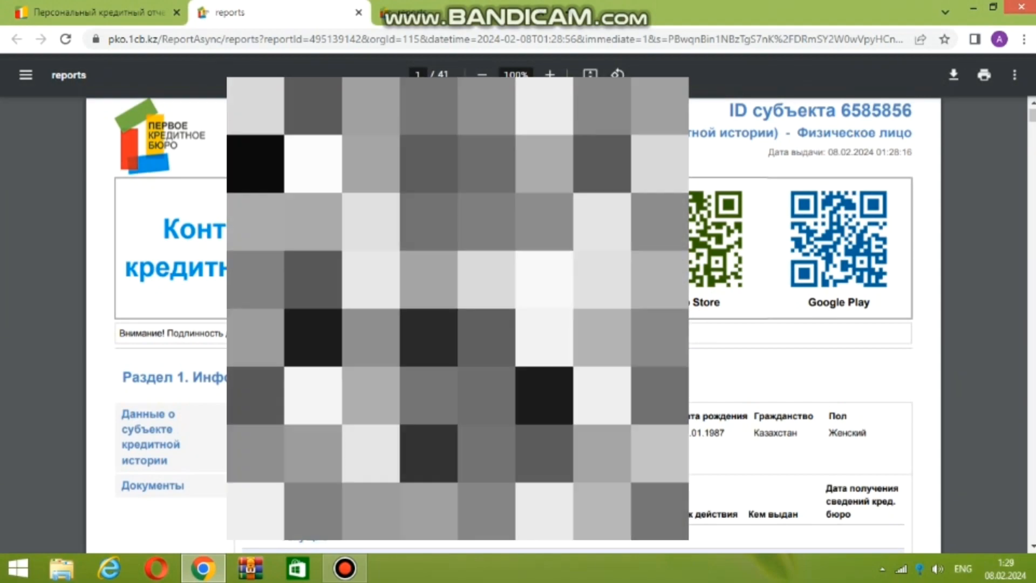
- Scroll the credit report PDF from page 1 to page 4, including the overdue debt statuses
scroll(512, 318, down, 5)
scroll(513, 318, down, 14)
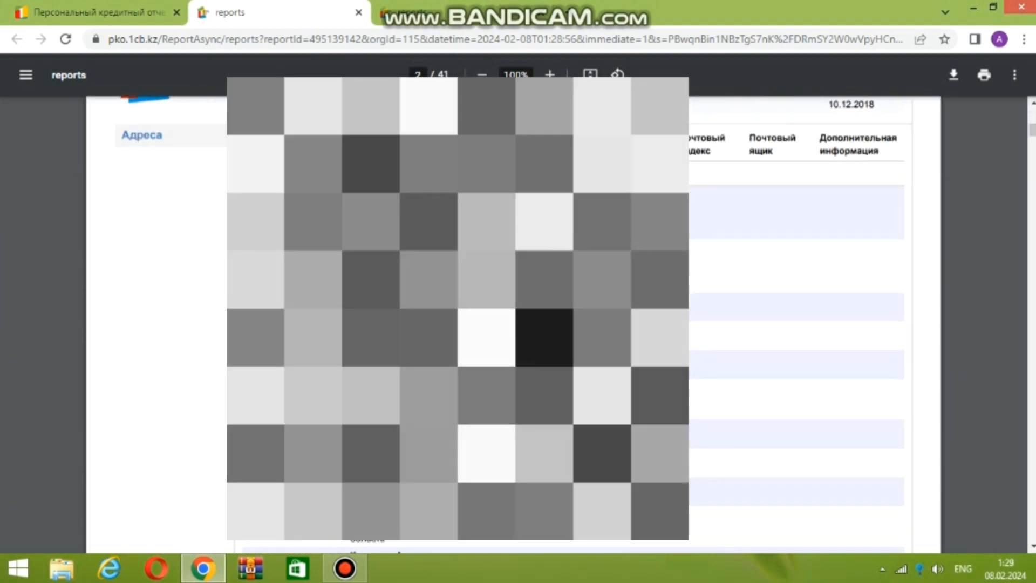
scroll(513, 318, down, 15)
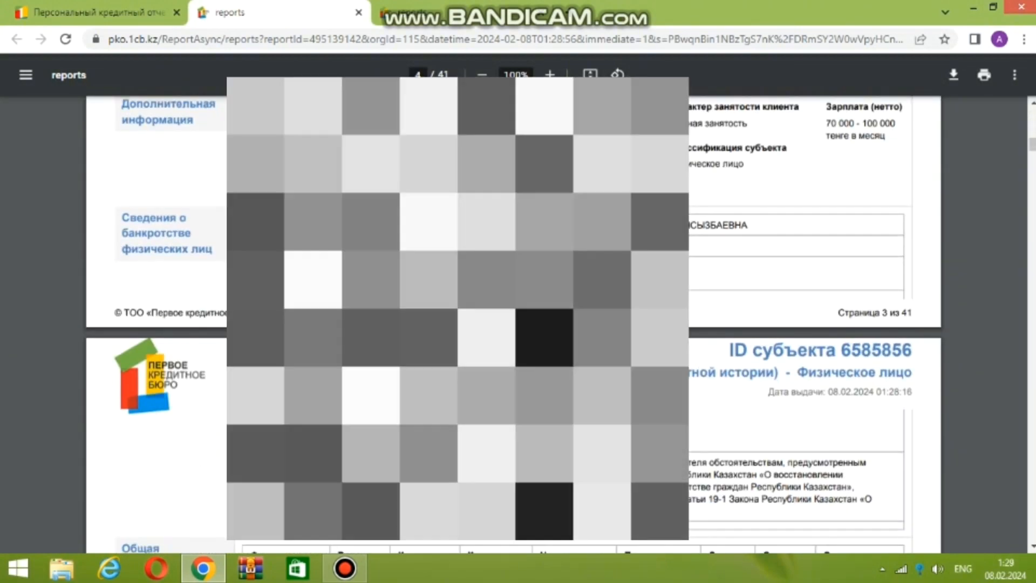
scroll(512, 318, down, 3)
scroll(513, 318, up, 2)
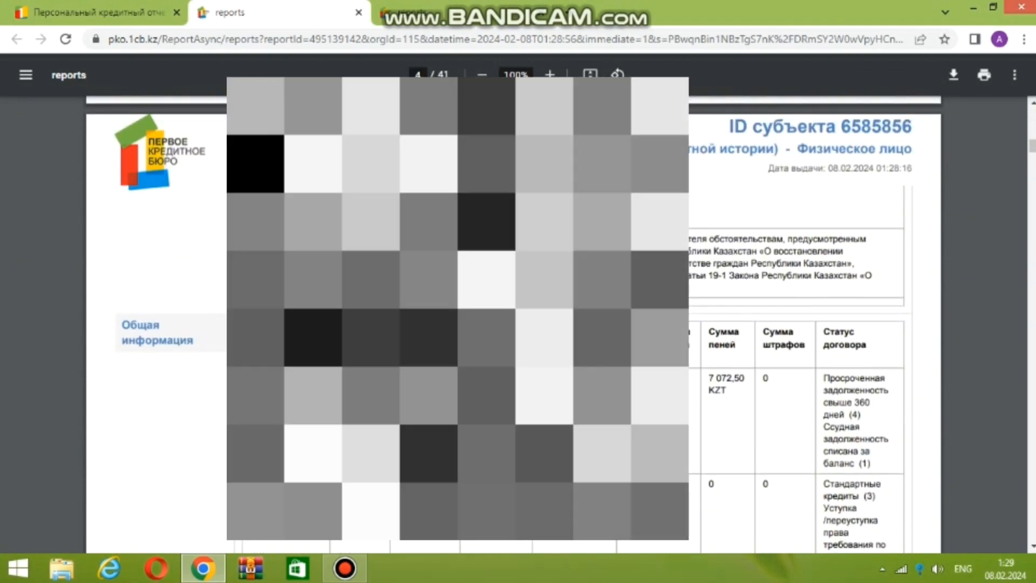
scroll(513, 318, up, 1)
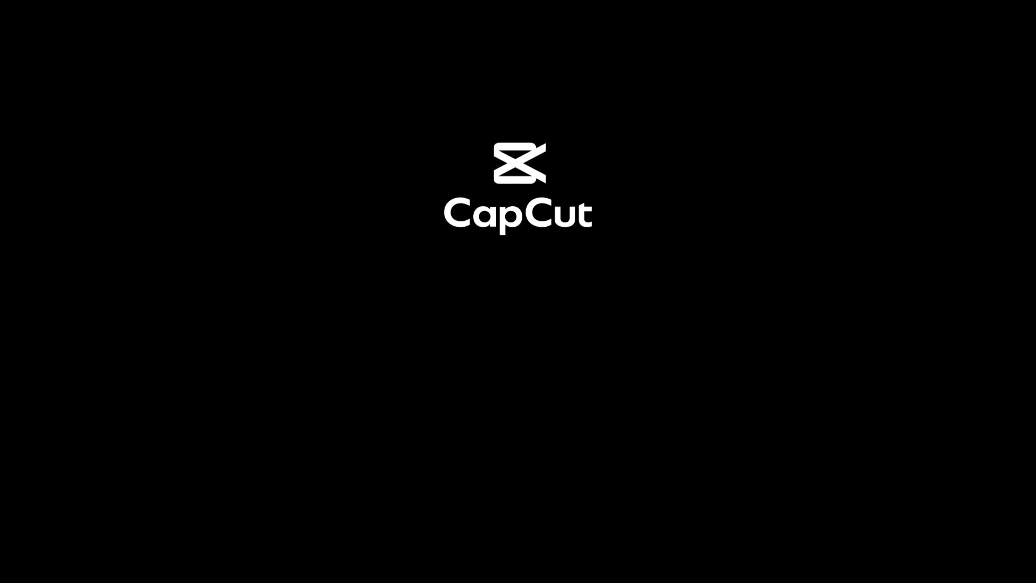